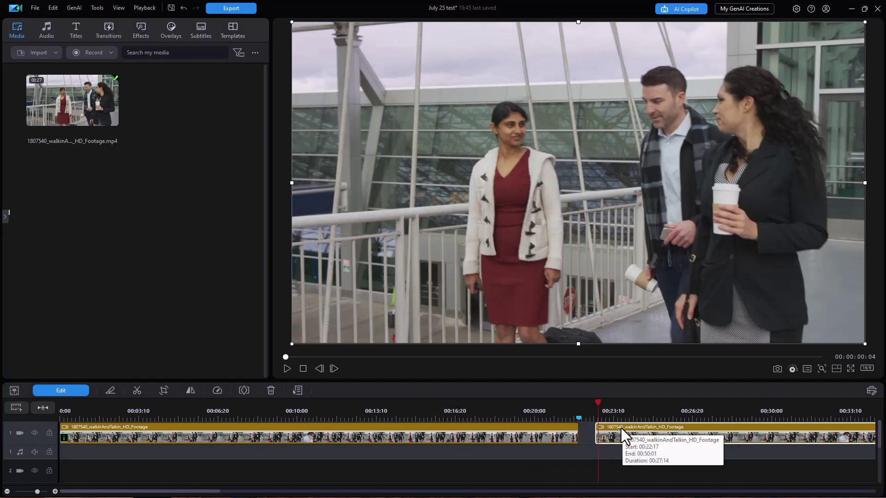
Step: Apply the Black and White effect to the second walkinAndTalkin clip on video track 1
{"action": "left_click_drag", "start_coordinate": [164, 491], "coordinate": [264, 491]}
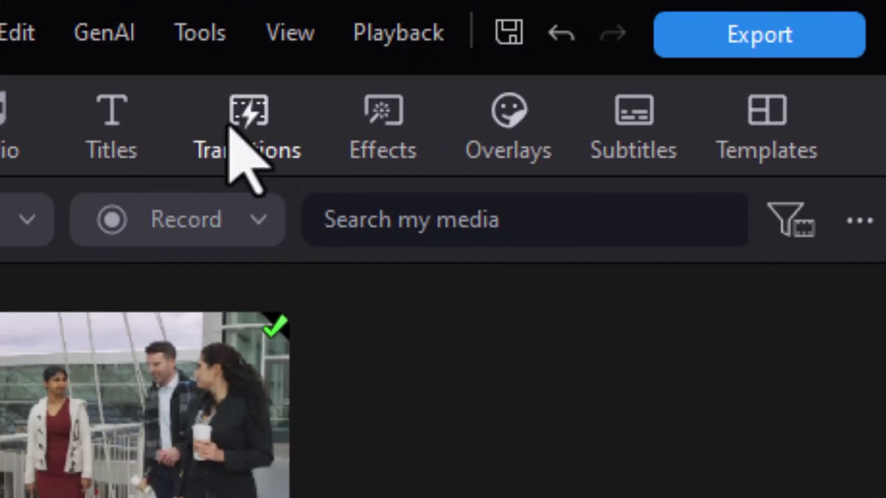
{"action": "left_click", "coordinate": [381, 112]}
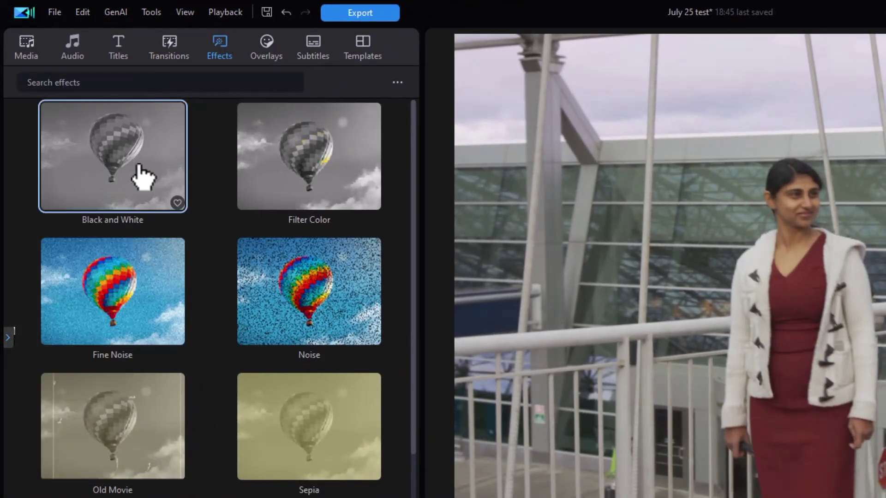
{"action": "scroll", "coordinate": [415, 323], "scroll_direction": "down", "scroll_amount": 5}
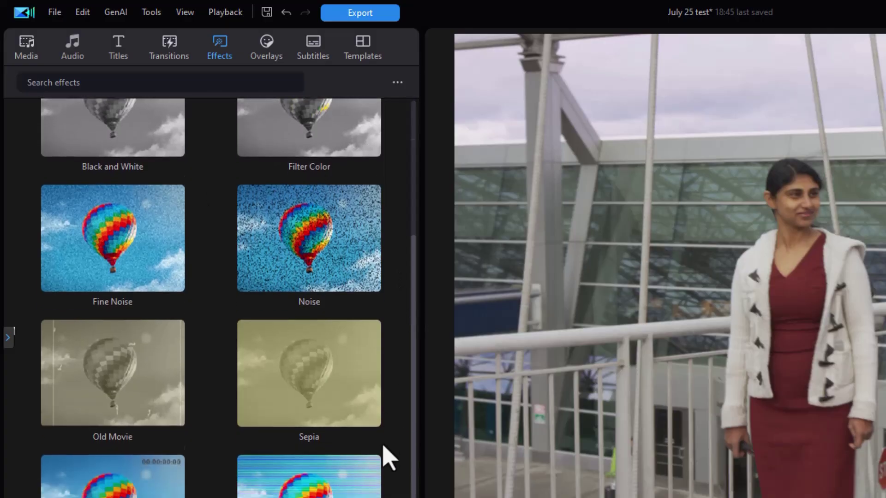
{"action": "scroll", "coordinate": [401, 326], "scroll_direction": "up", "scroll_amount": 5}
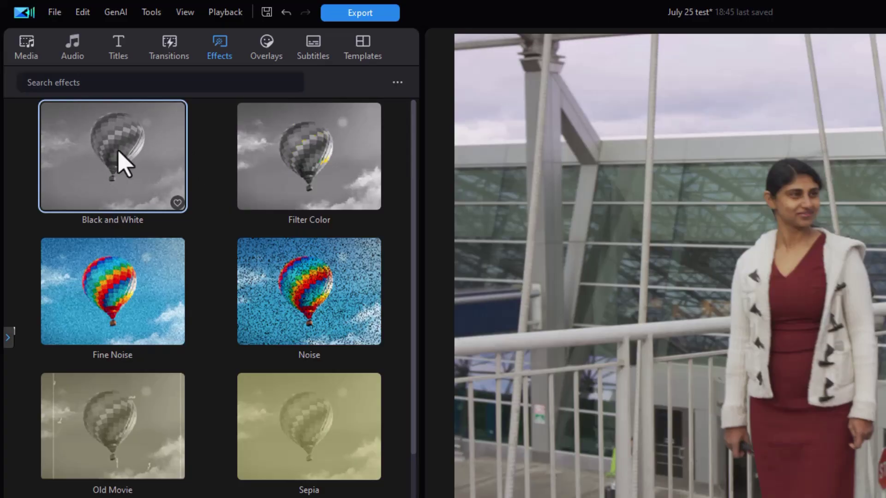
{"action": "left_click_drag", "start_coordinate": [125, 161], "coordinate": [245, 497]}
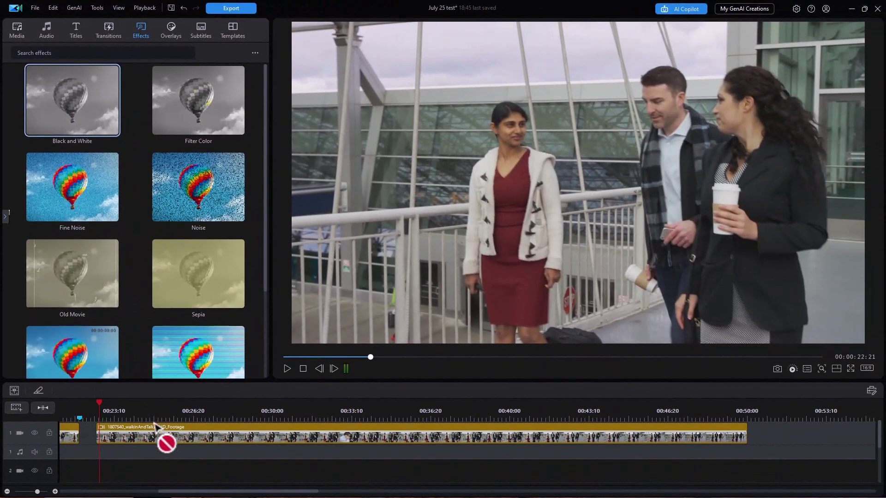
{"action": "left_click_drag", "start_coordinate": [156, 425], "coordinate": [158, 437]}
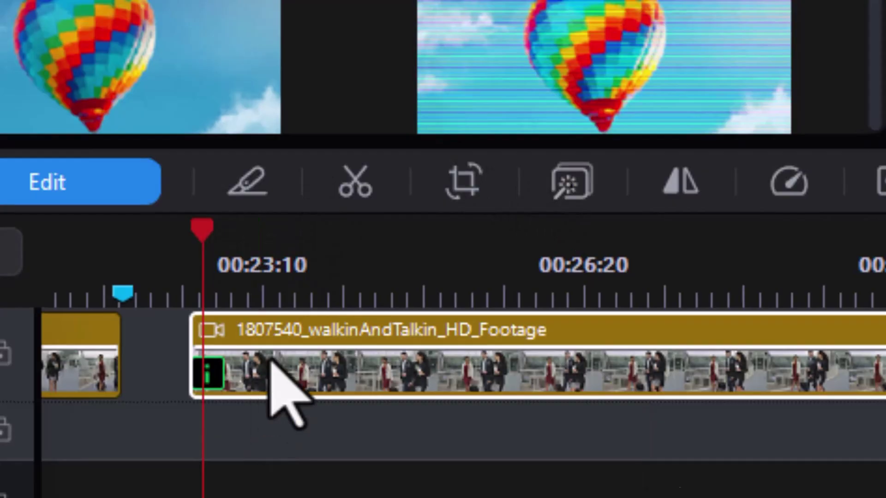
Step: Open the settings of the Black and White effect on the second timeline clip
{"action": "left_click_drag", "start_coordinate": [193, 263], "coordinate": [42, 258]}
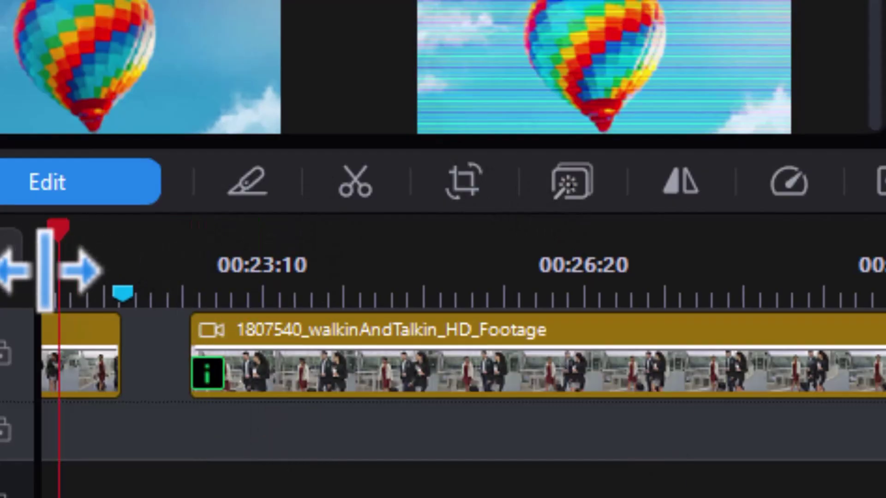
{"action": "mouse_move", "coordinate": [212, 380]}
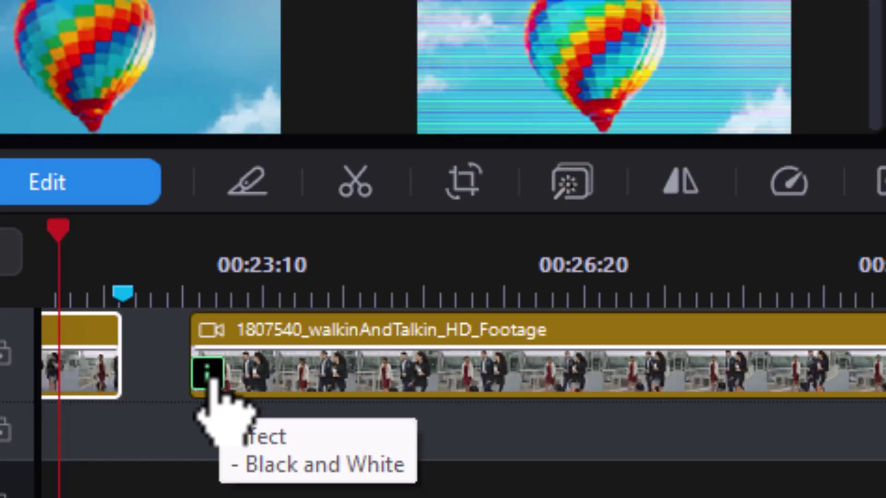
{"action": "left_click", "coordinate": [208, 375]}
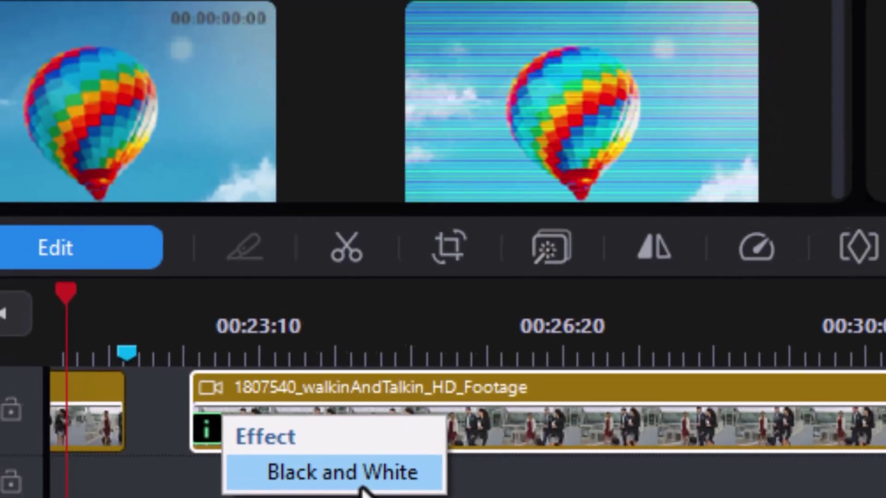
{"action": "left_click", "coordinate": [371, 435]}
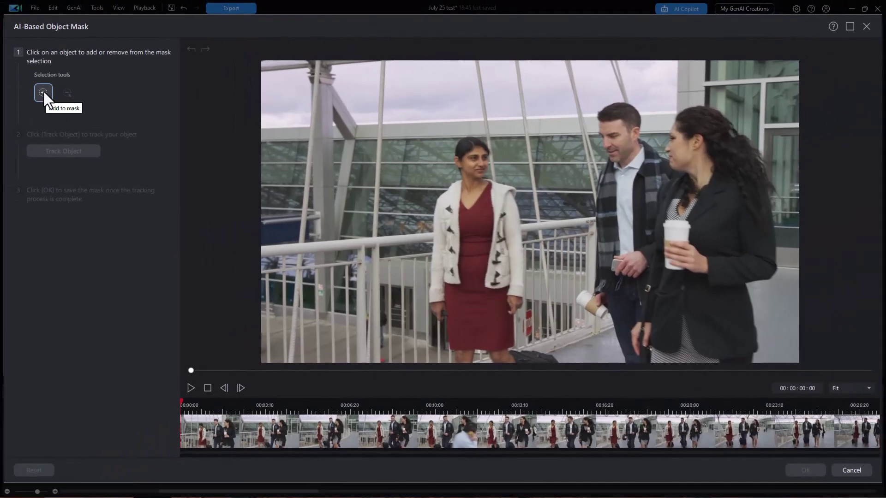
Step: Limit the Black and White effect to the woman in the red dress with a tracked AI object mask and set its degree to 200
{"action": "left_click", "coordinate": [44, 92]}
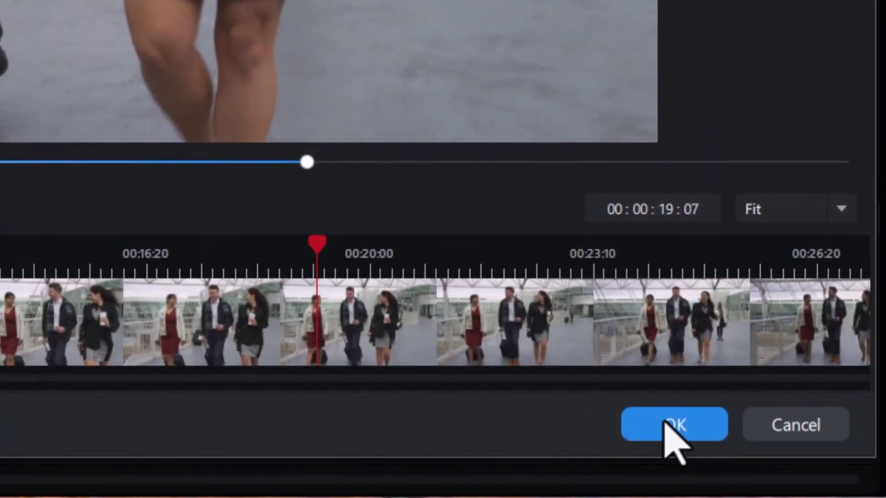
{"action": "left_click", "coordinate": [669, 422]}
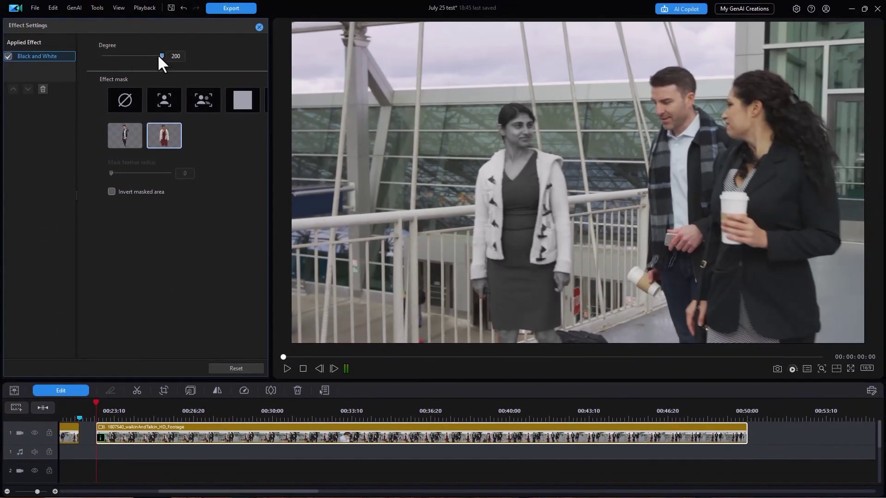
{"action": "left_click_drag", "start_coordinate": [102, 56], "coordinate": [163, 55]}
{"action": "left_click", "coordinate": [259, 27]}
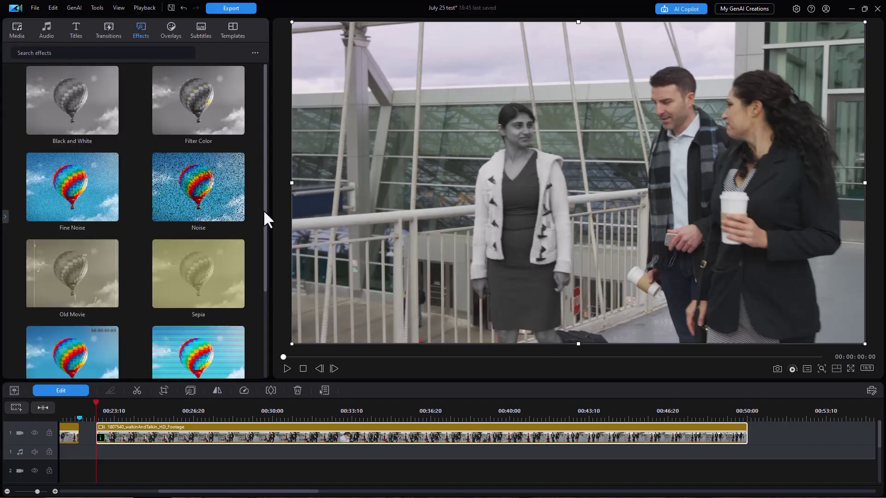
Step: Add the Sepia effect to the second clip and restrict it to the man using his object mask
{"action": "left_click_drag", "start_coordinate": [264, 214], "coordinate": [260, 323]}
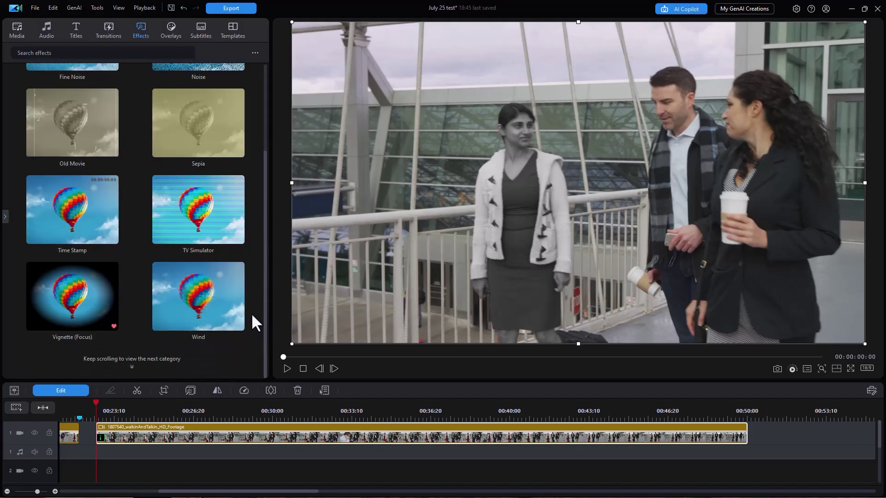
{"action": "left_click_drag", "start_coordinate": [192, 129], "coordinate": [218, 434]}
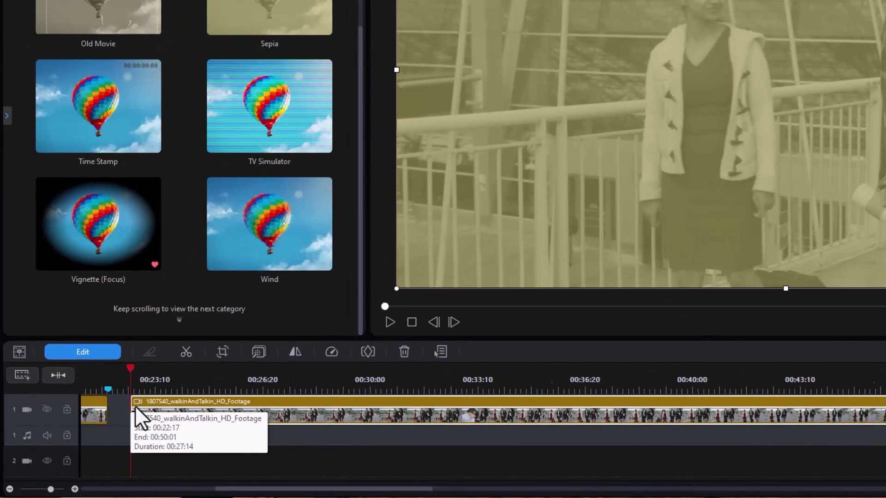
{"action": "mouse_move", "coordinate": [101, 435]}
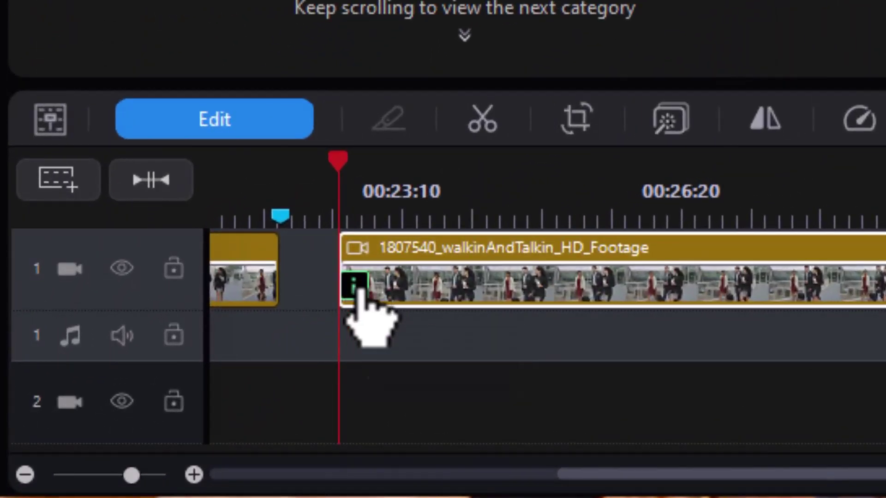
{"action": "left_click", "coordinate": [437, 358]}
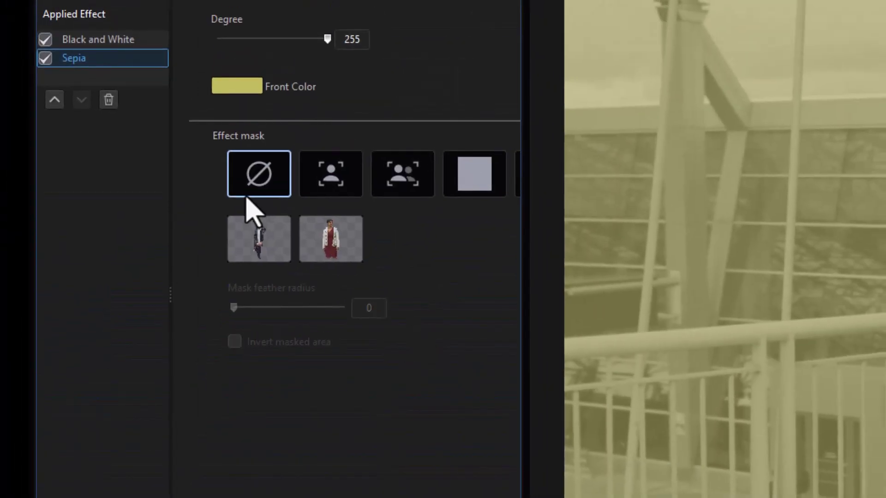
{"action": "left_click", "coordinate": [250, 243]}
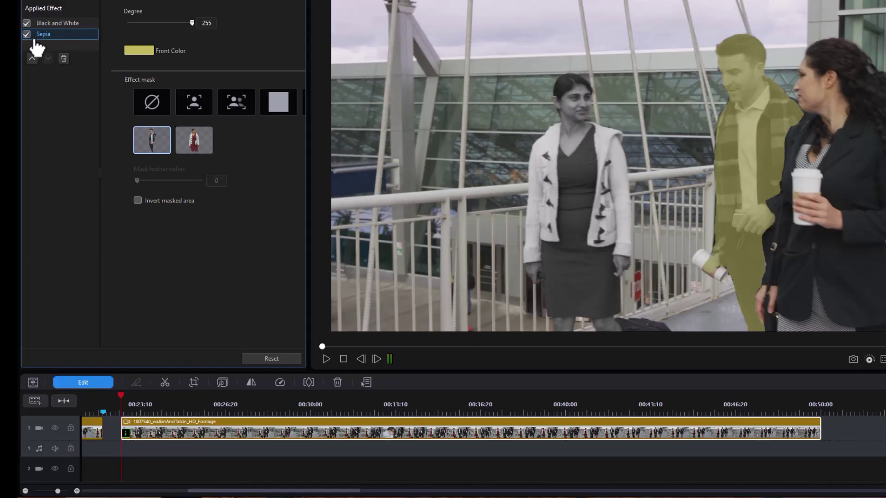
Step: Remove the Sepia effect from the clip and leave the effect settings
{"action": "left_click", "coordinate": [64, 58]}
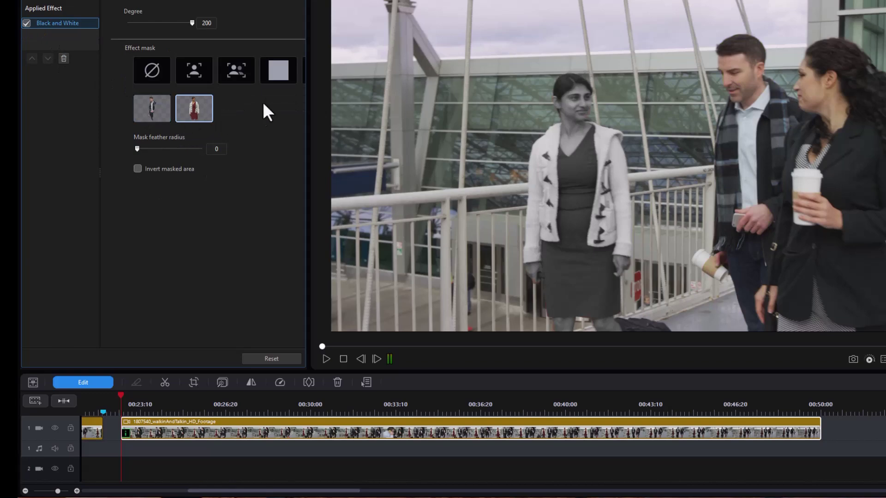
{"action": "left_click", "coordinate": [300, 4]}
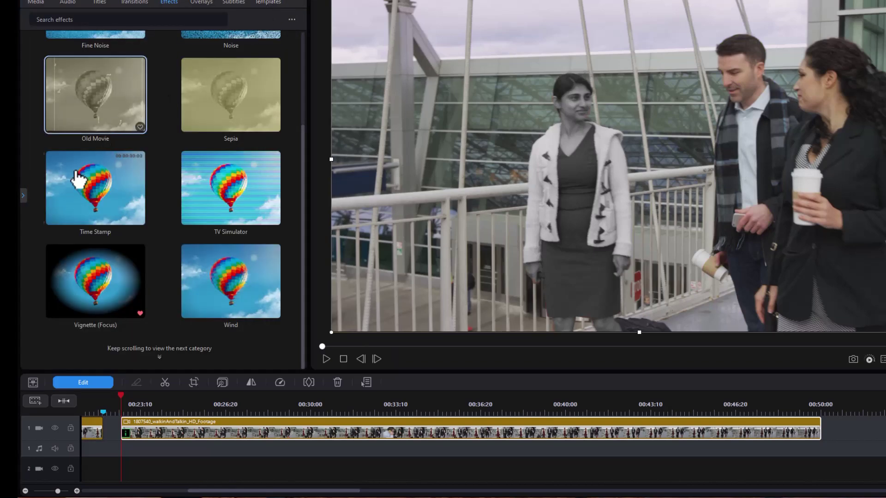
Step: Browse the Distortion effects, and apply the Aura 2 body effect to the second clip
{"action": "mouse_move", "coordinate": [20, 193]}
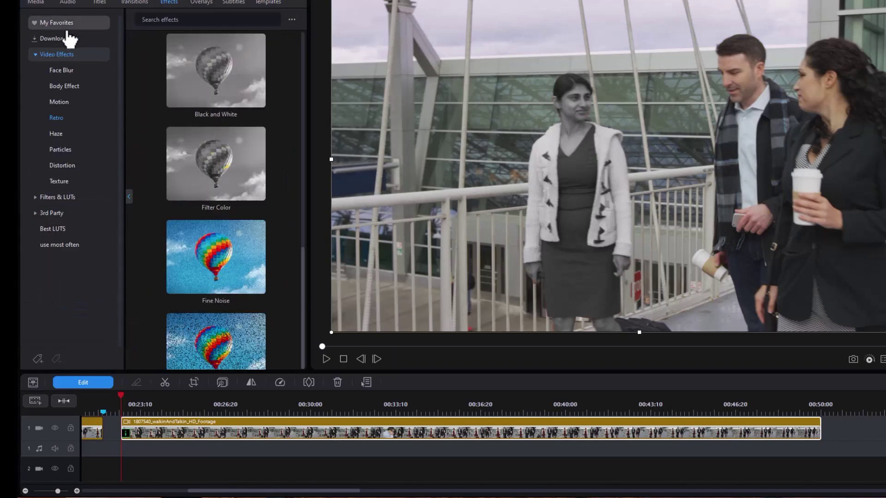
{"action": "left_click", "coordinate": [67, 167]}
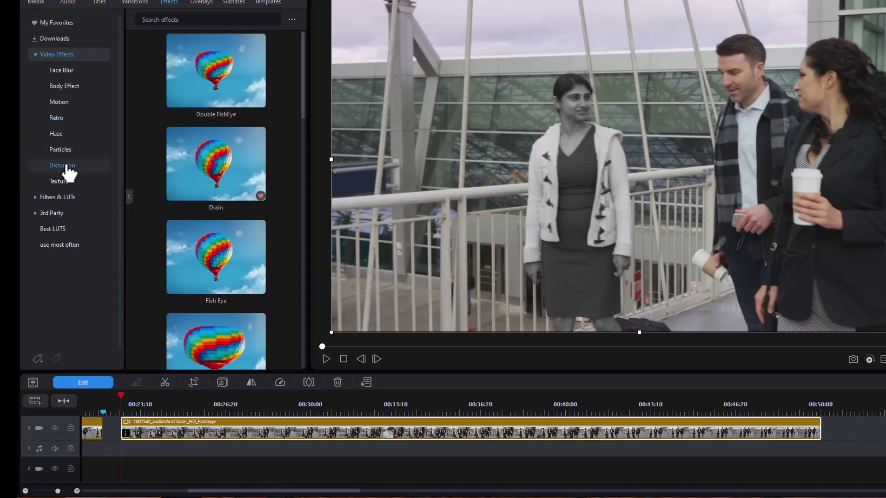
{"action": "left_click_drag", "start_coordinate": [302, 101], "coordinate": [291, 228]}
{"action": "scroll", "coordinate": [290, 226], "scroll_direction": "down", "scroll_amount": 5}
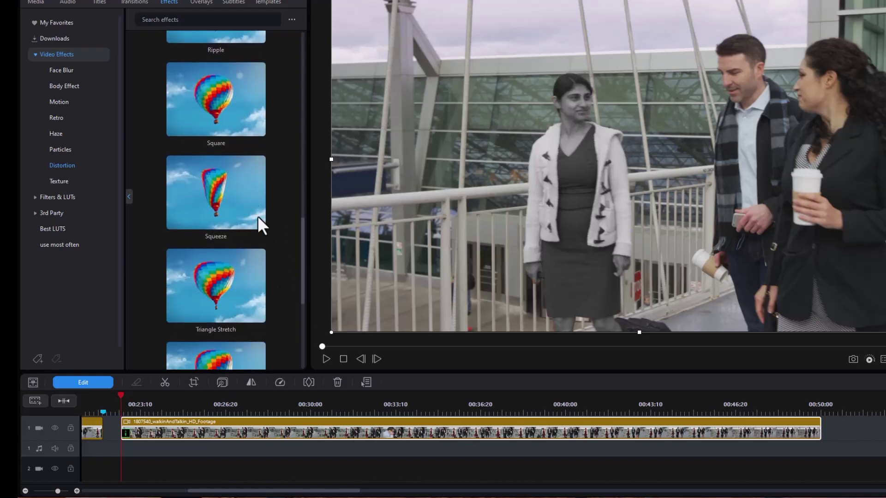
{"action": "scroll", "coordinate": [259, 223], "scroll_direction": "up", "scroll_amount": 10}
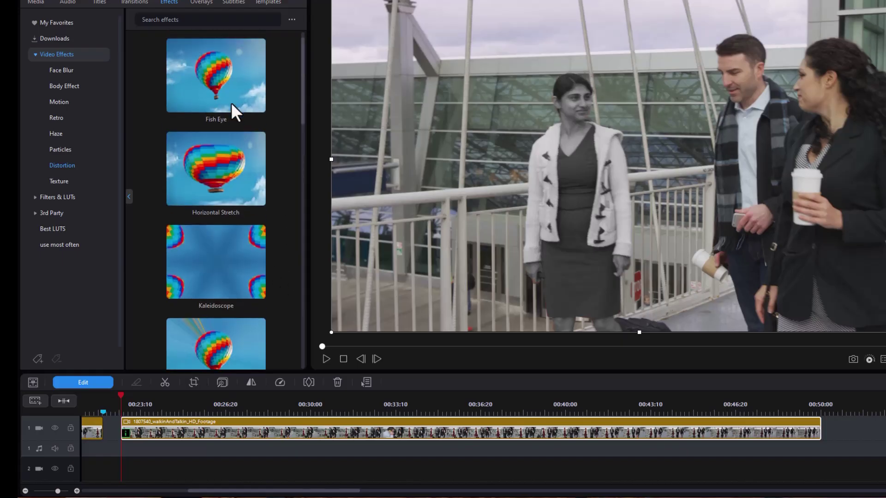
{"action": "left_click", "coordinate": [72, 92]}
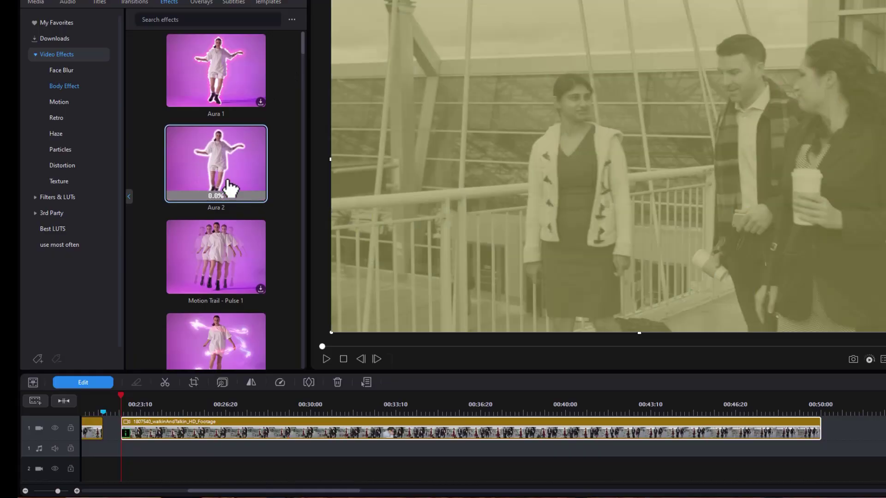
{"action": "left_click", "coordinate": [227, 188]}
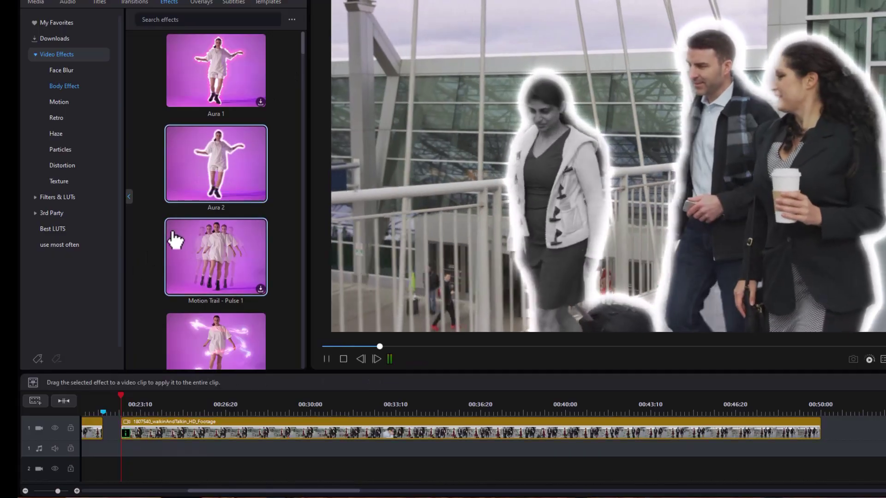
{"action": "left_click_drag", "start_coordinate": [224, 185], "coordinate": [265, 429]}
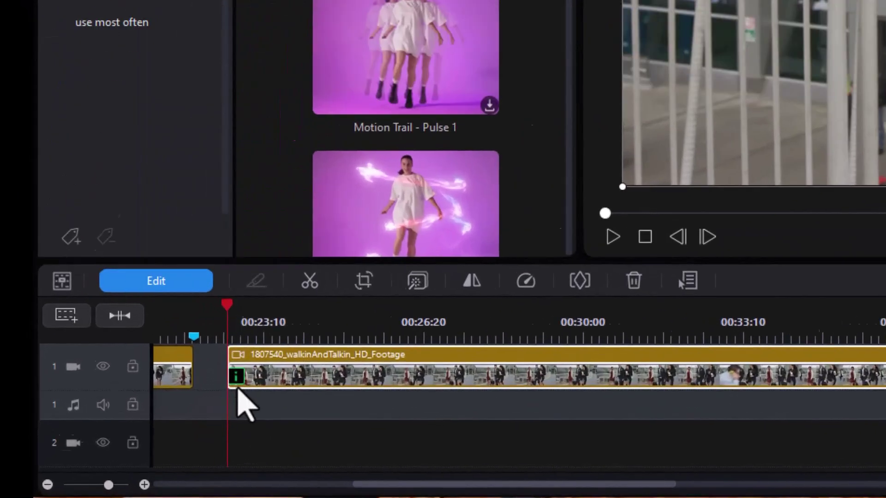
Step: Restrict the clip's Aura 2 effect to the man using his object mask and play the result
{"action": "mouse_move", "coordinate": [235, 378]}
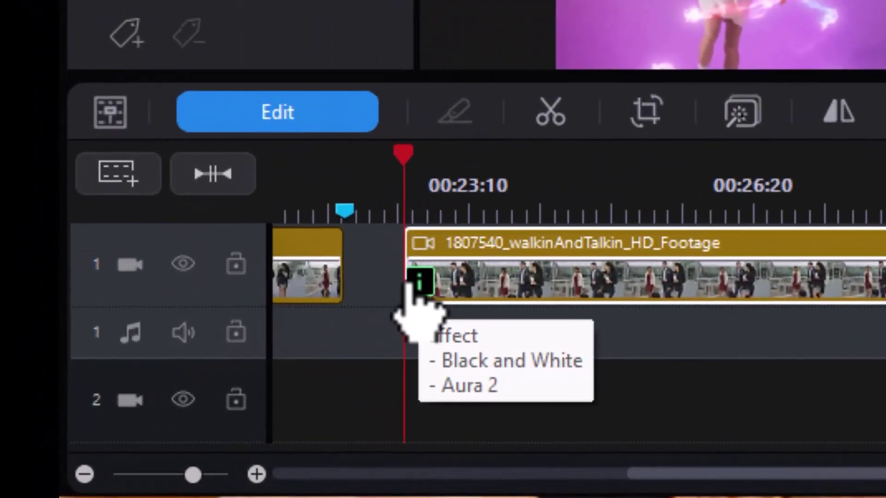
{"action": "left_click", "coordinate": [416, 288]}
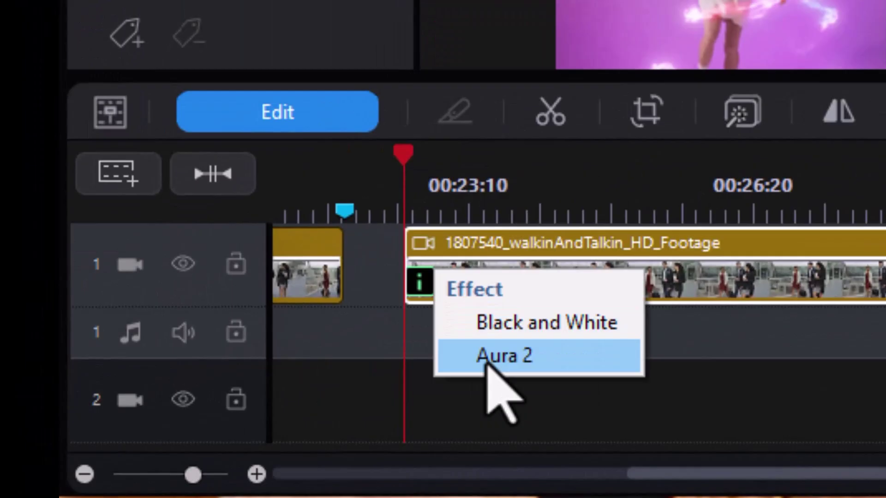
{"action": "left_click", "coordinate": [487, 361]}
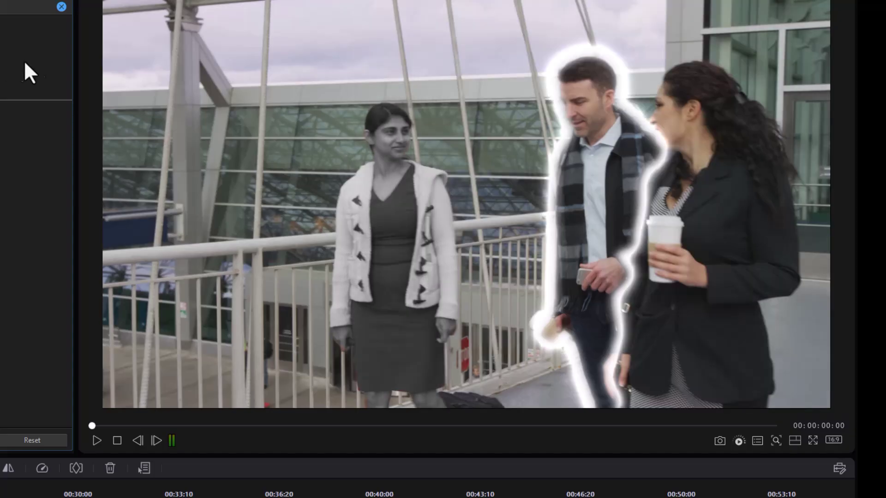
{"action": "left_click", "coordinate": [95, 441]}
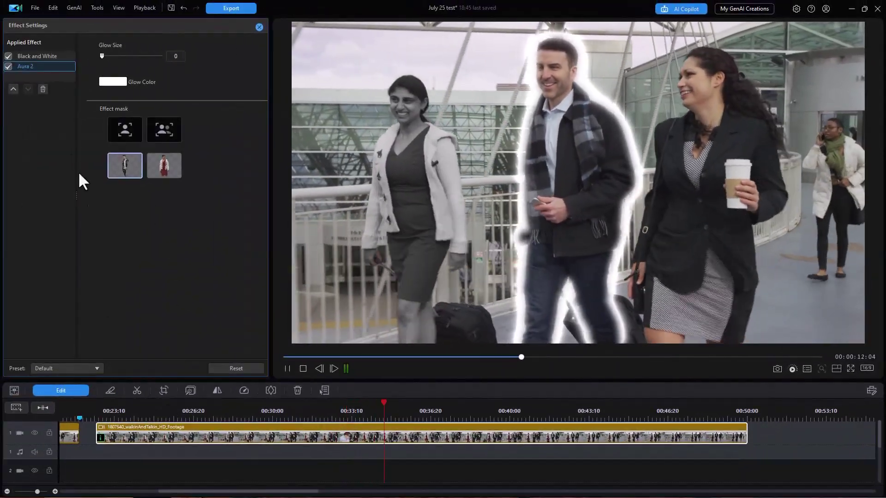
Step: Invert the masked area of the Black and White effect, keeping the woman's object mask, and play the clip
{"action": "left_click", "coordinate": [35, 60]}
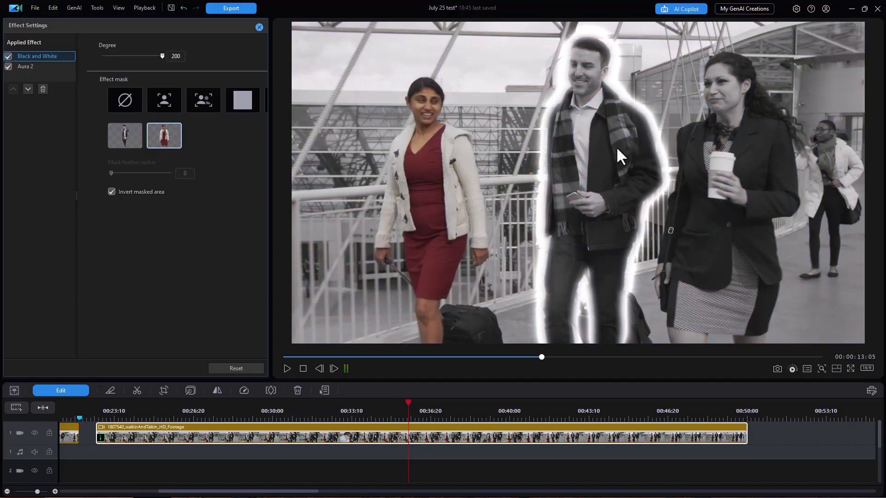
{"action": "left_click", "coordinate": [286, 369]}
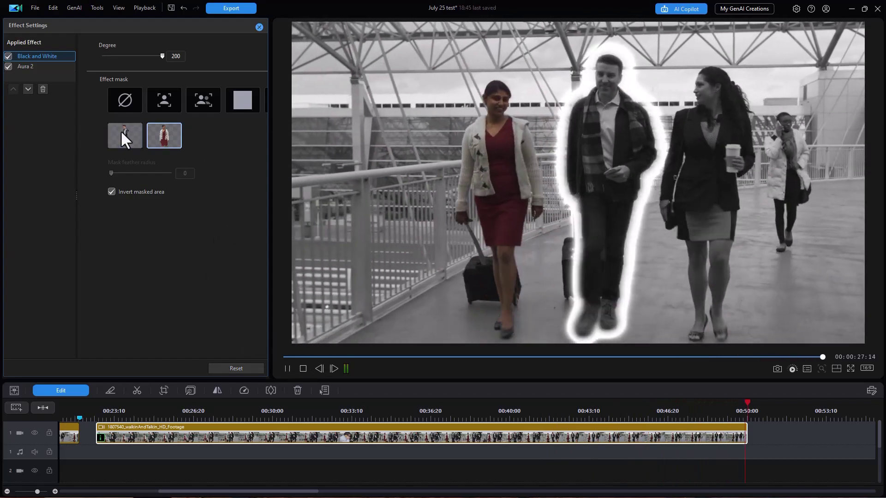
{"action": "left_click", "coordinate": [169, 134]}
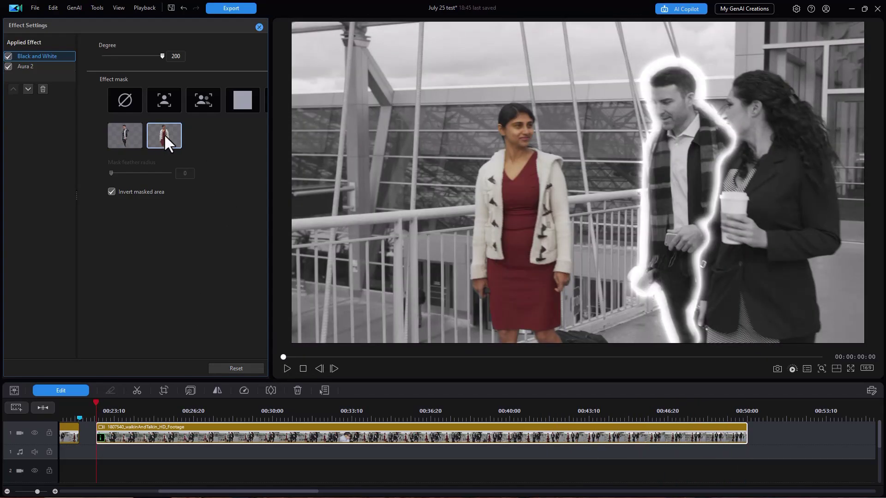